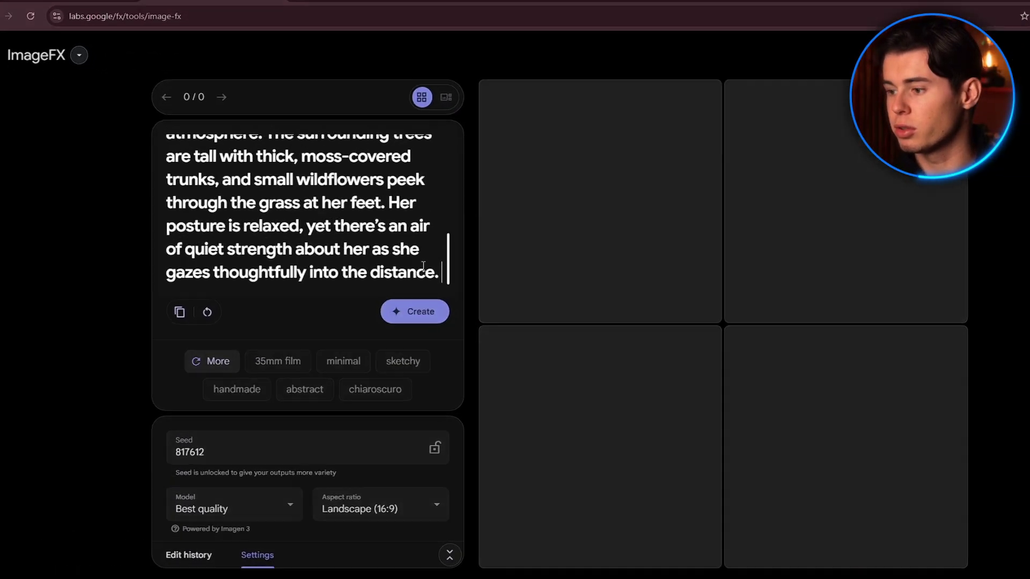
Append 'high contrast, realistic, natural light, highly detailed' to the pasted Emily forest prompt.
type("high contrast, realistic, natural light")
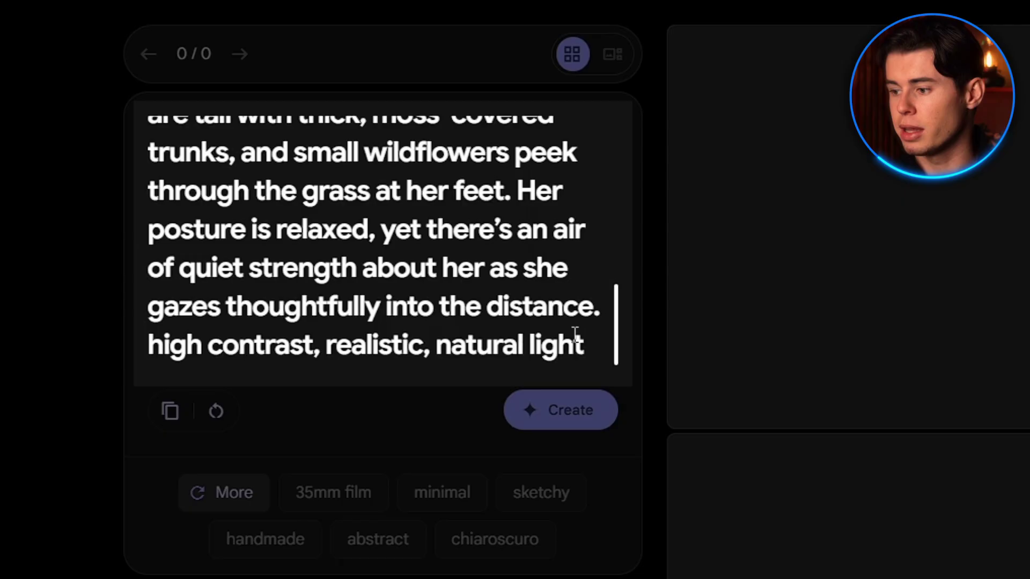
type(", hio")
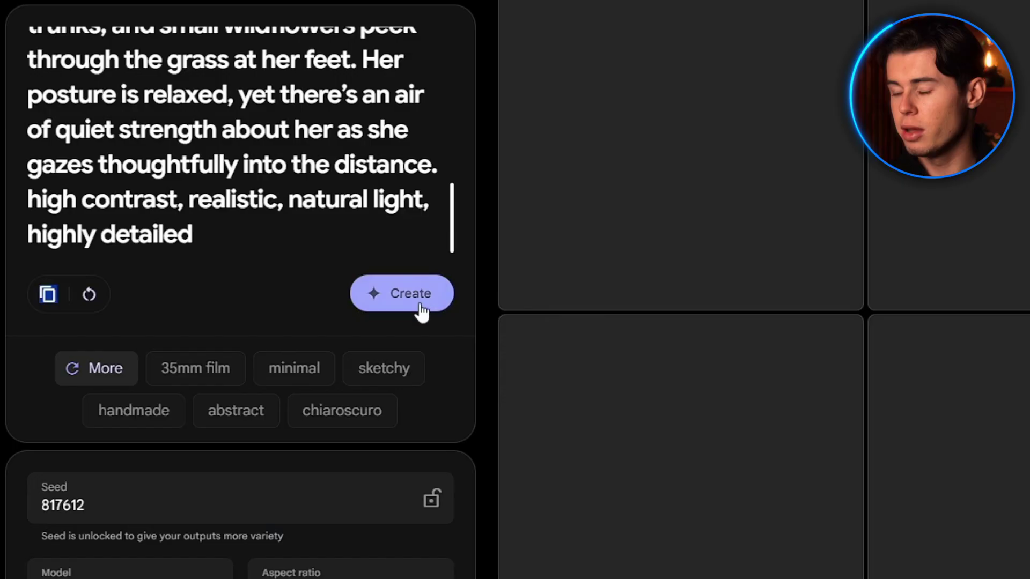
Generate four sunlit-forest images of Emily and lock seed 817612.
left_click(419, 301)
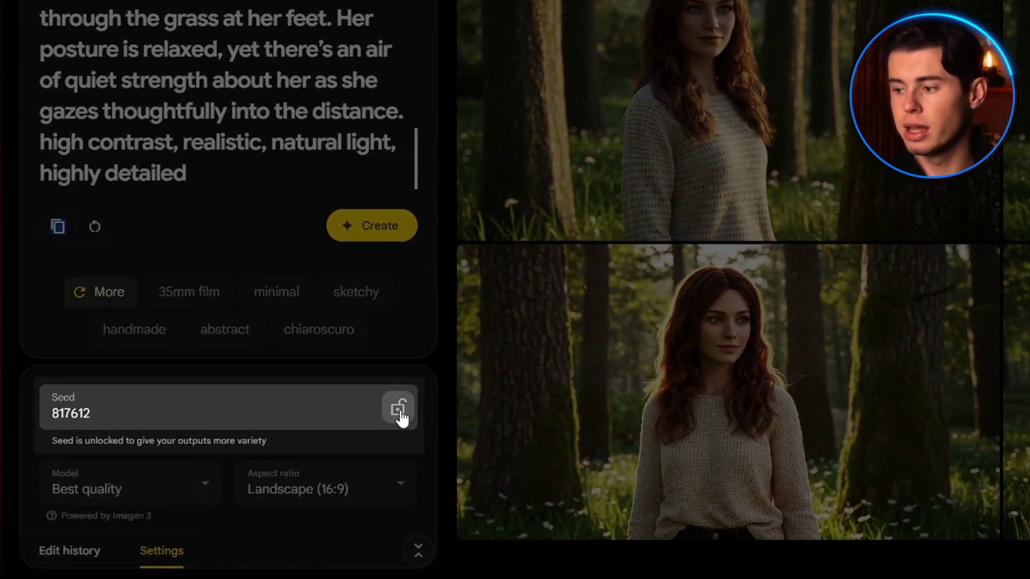
left_click(372, 411)
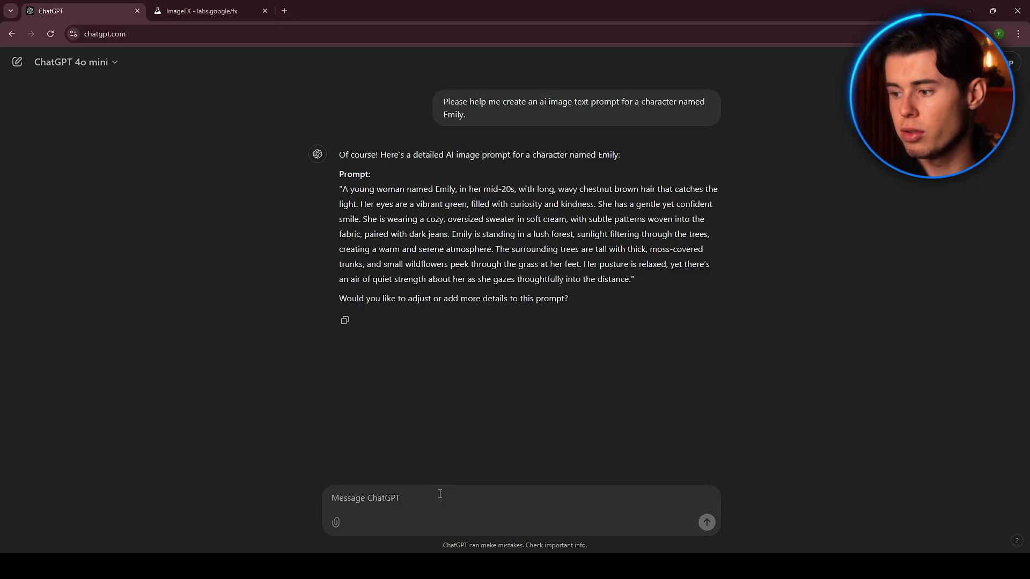
Ask ChatGPT for a new Emily image prompt and copy its journal-by-the-stream reply.
type("great, ")
type("now help me create ")
type("an ai image text ")
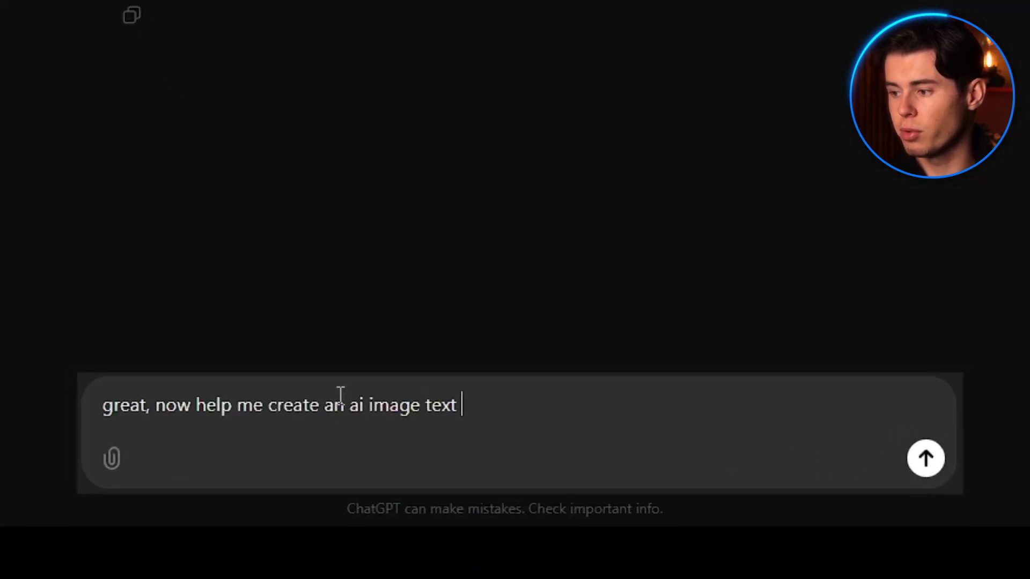
type("prompt for Emily doing something")
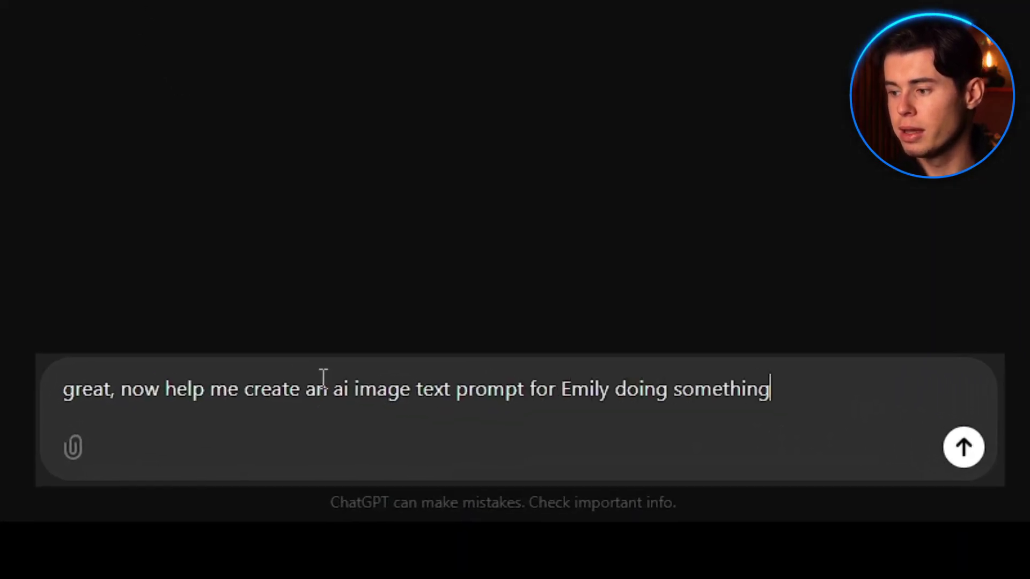
key("Return")
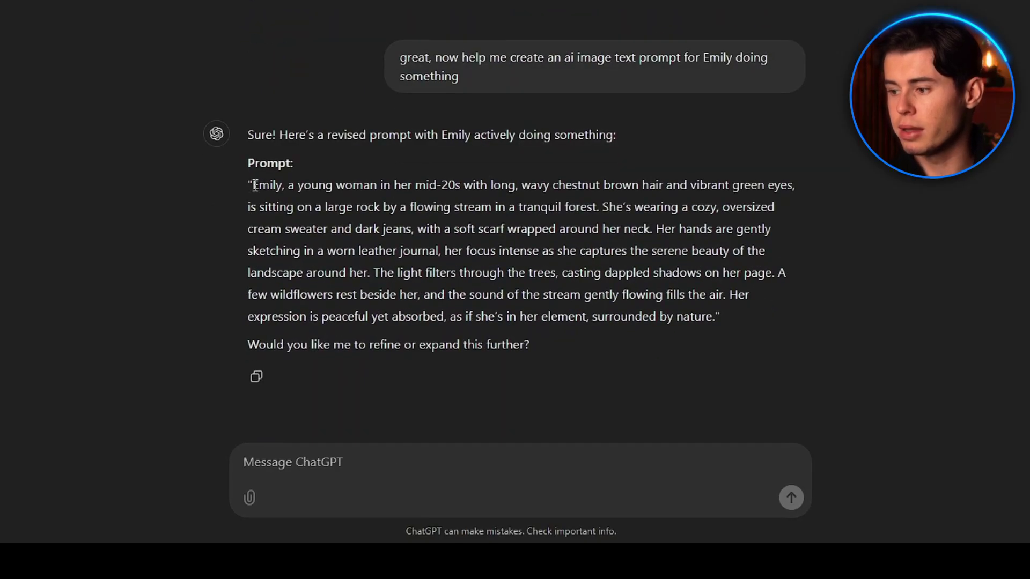
left_click_drag(255, 185, 719, 317)
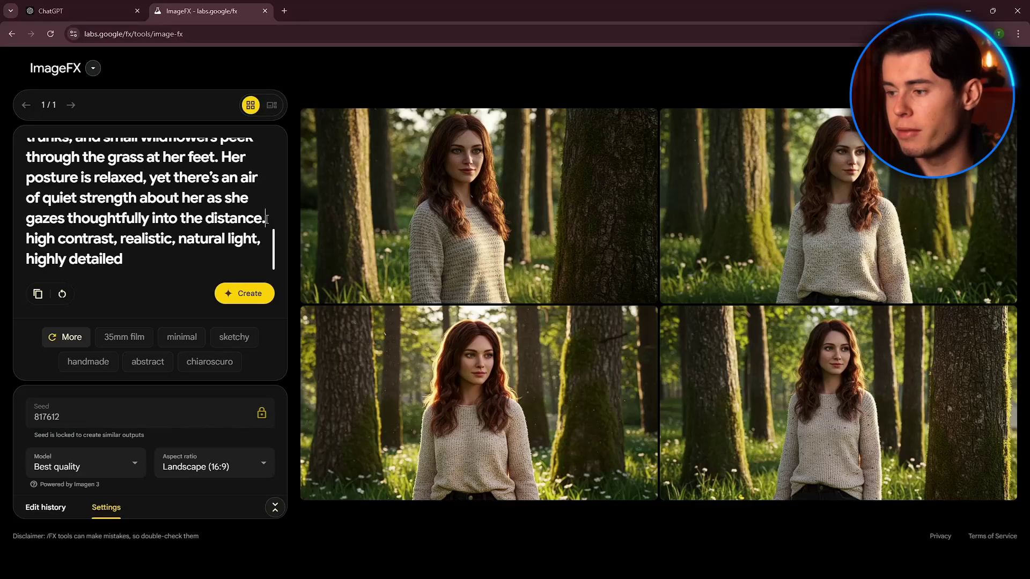
Replace the prompt with the stream-sketching prompt and browse the resulting stream and forest images.
key("ctrl+shift+Home")
key("ctrl+v")
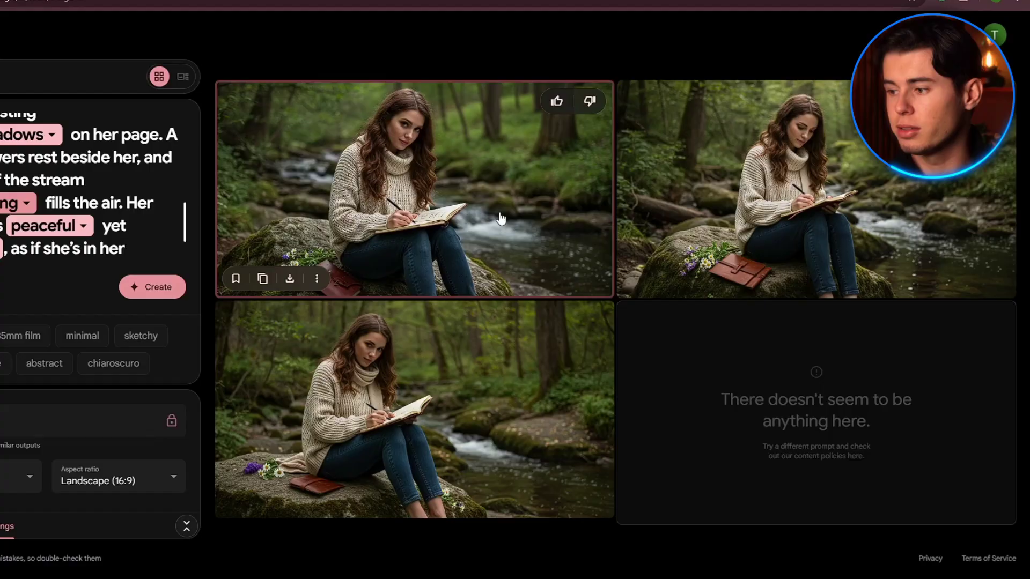
left_click(554, 225)
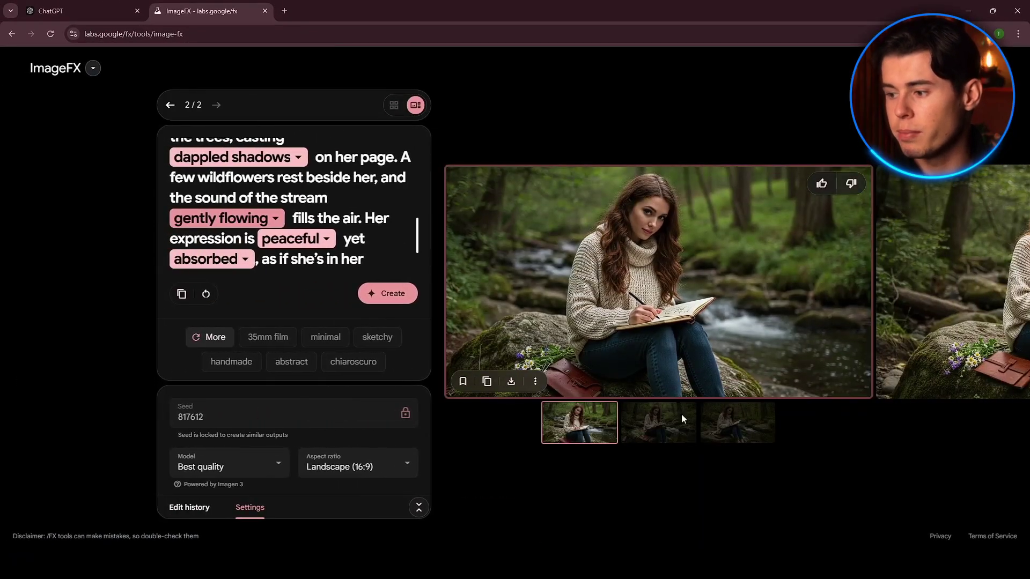
left_click(683, 438)
left_click(720, 437)
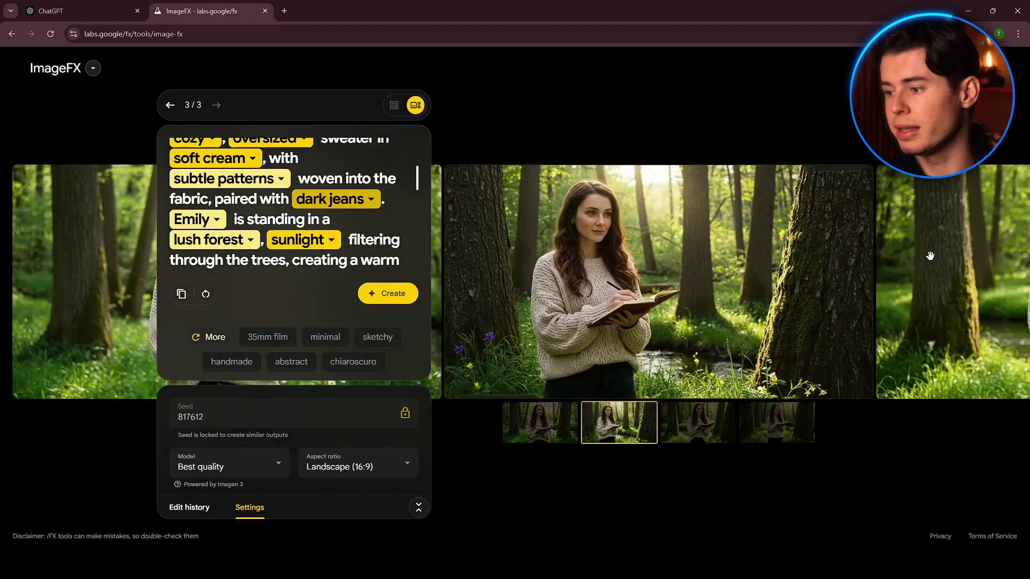
left_click(930, 256)
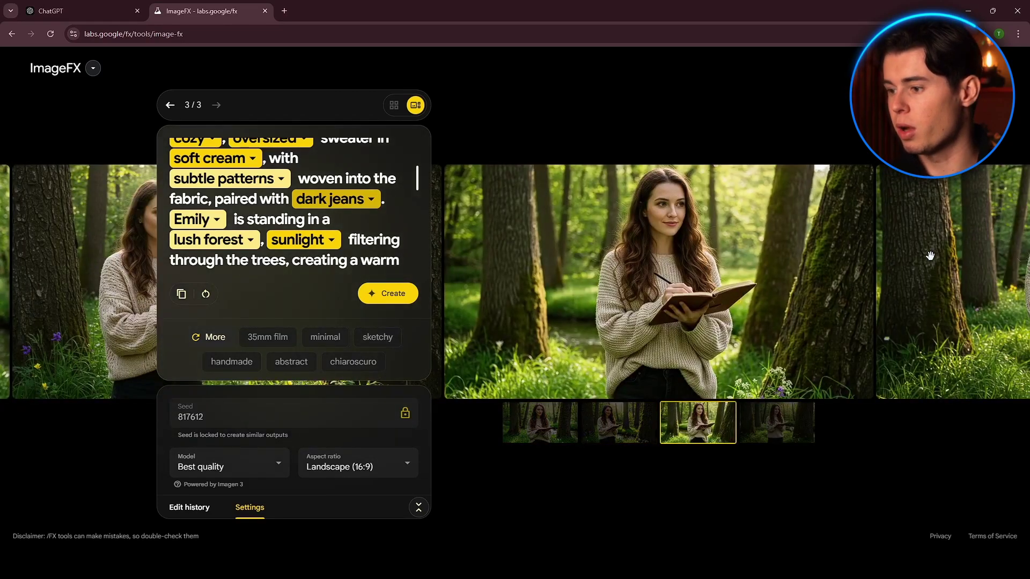
left_click(930, 255)
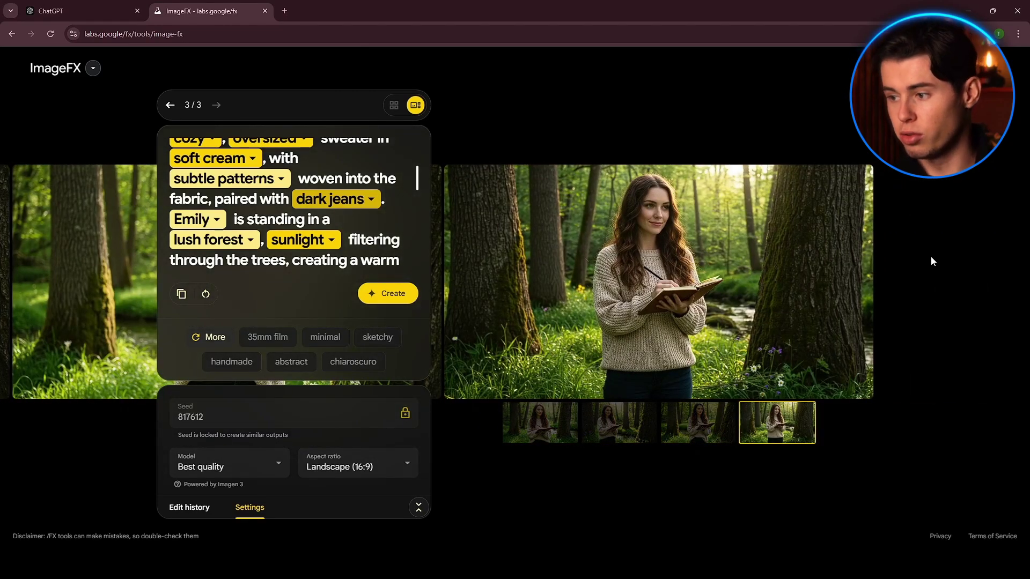
Swap in the maroon-coat city-street prompt and view the second sunset street image.
left_click(931, 261)
mouse_move(172, 142)
left_mouse_down()
mouse_move(398, 202)
mouse_move(365, 176)
left_mouse_up()
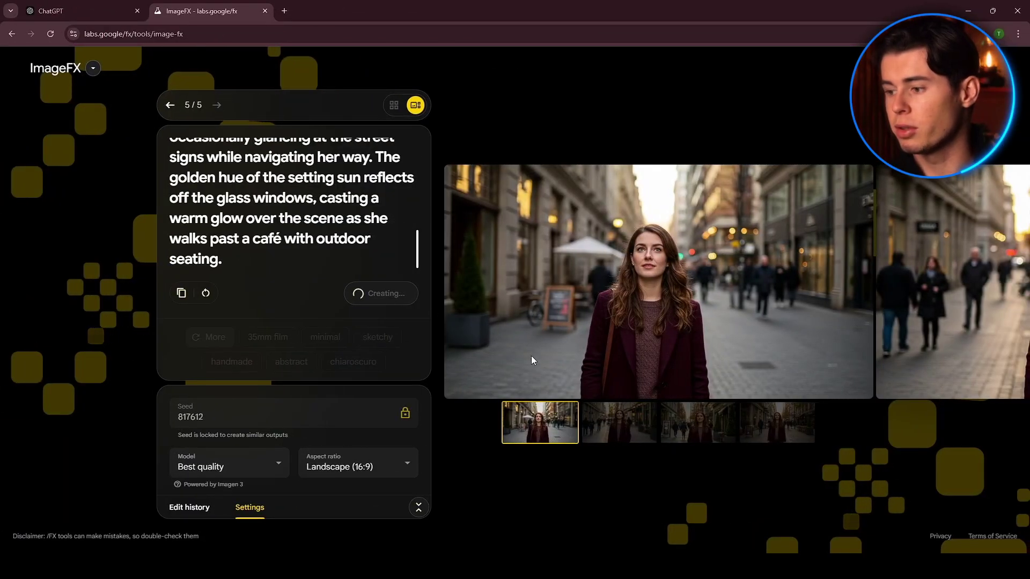
left_click(606, 424)
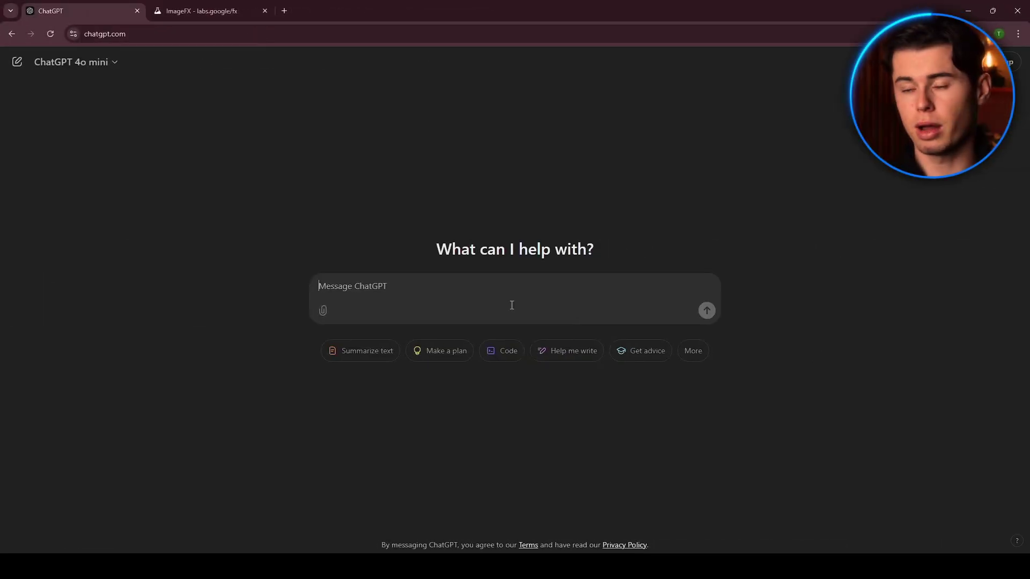
Get a short story about Emily the young artist, then ask for its main scenes.
type("Create a short story about Emily, a young artist discovering her path in life.")
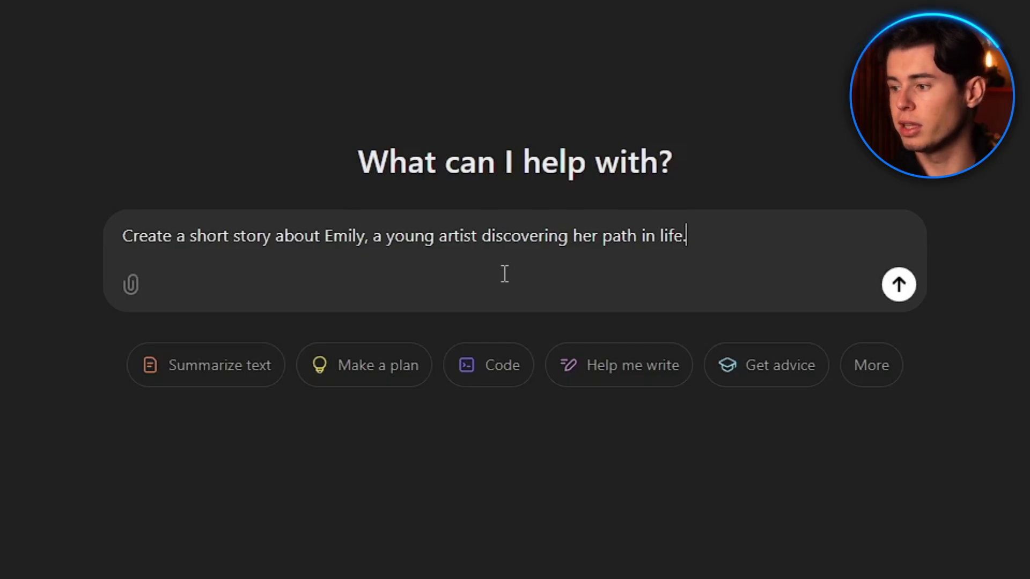
key("Return")
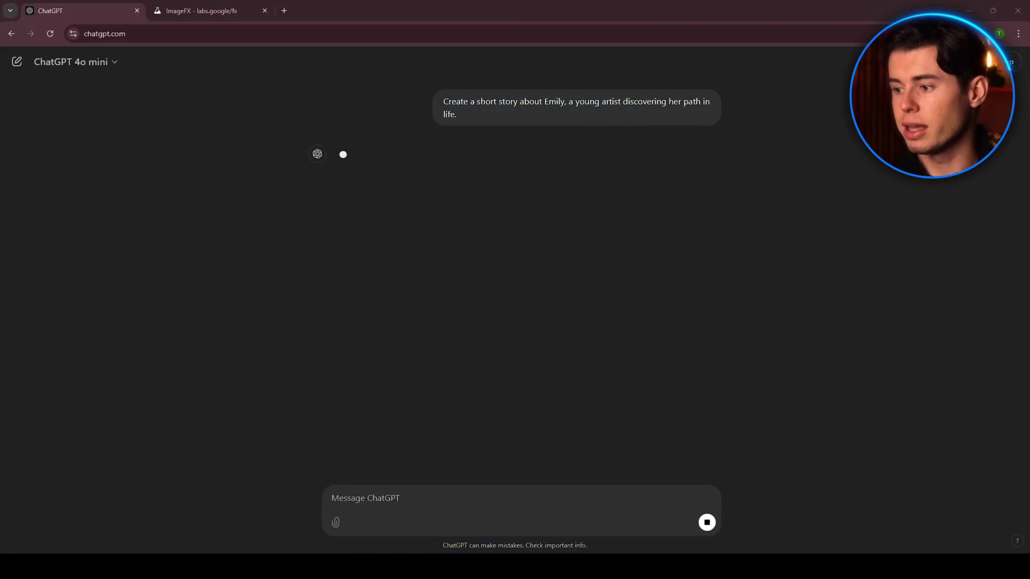
scroll(436, 374, "up", 1)
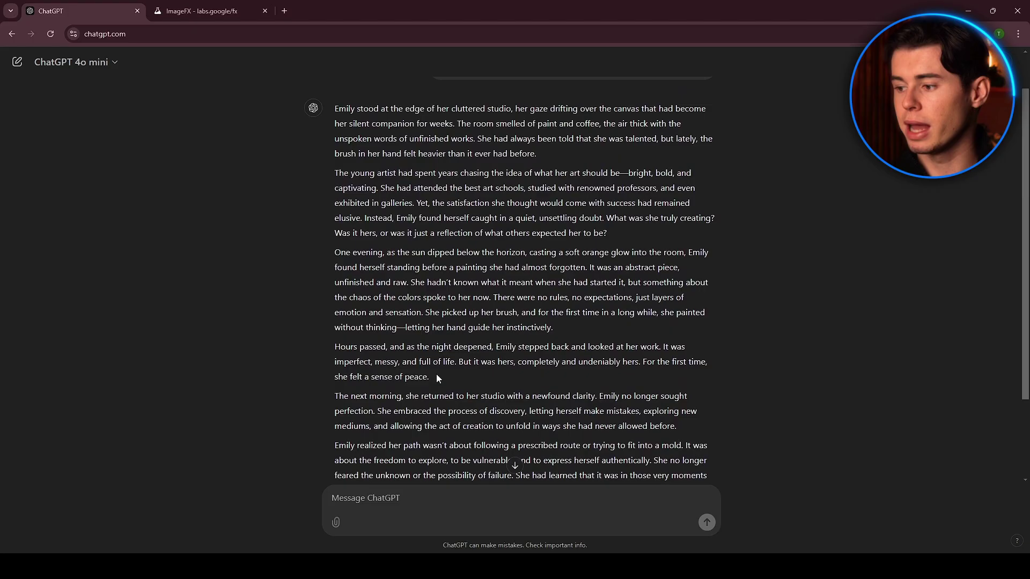
scroll(436, 378, "down", 2)
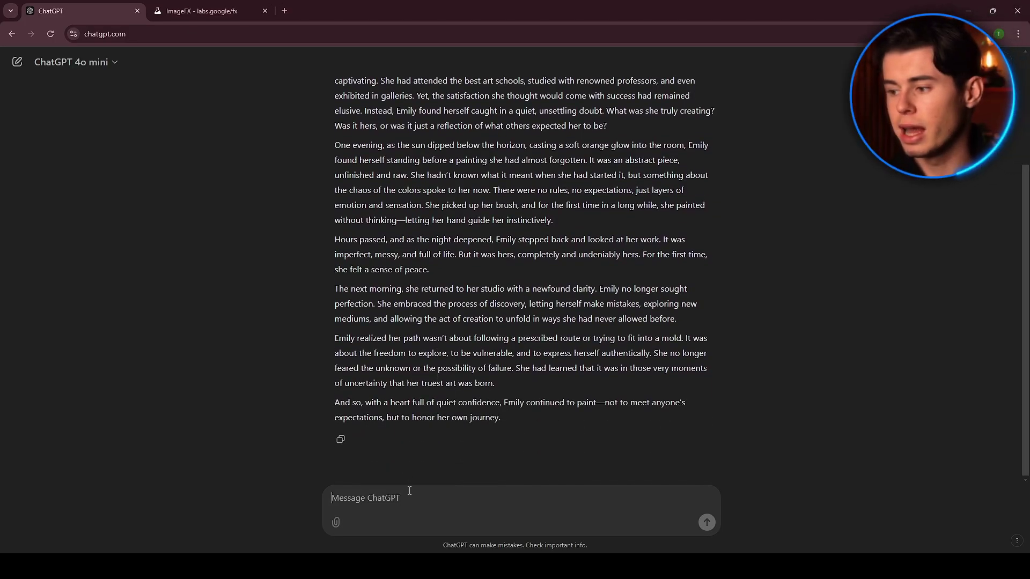
type("identify the main scenes we should illustrate")
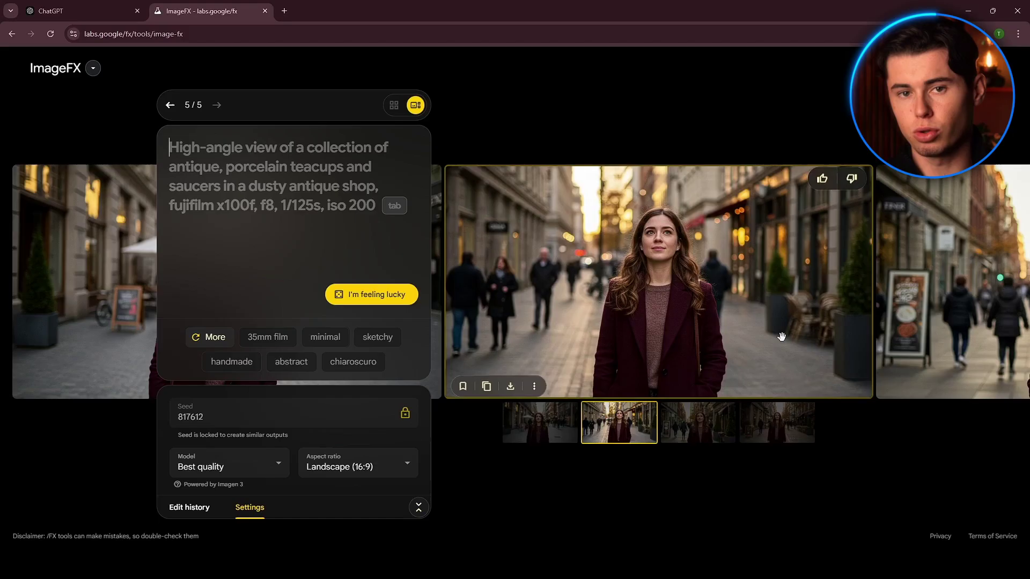
Combine Emily's description with scene 1's cluttered studio text and view the studio images.
left_click(255, 179)
key("ctrl+v")
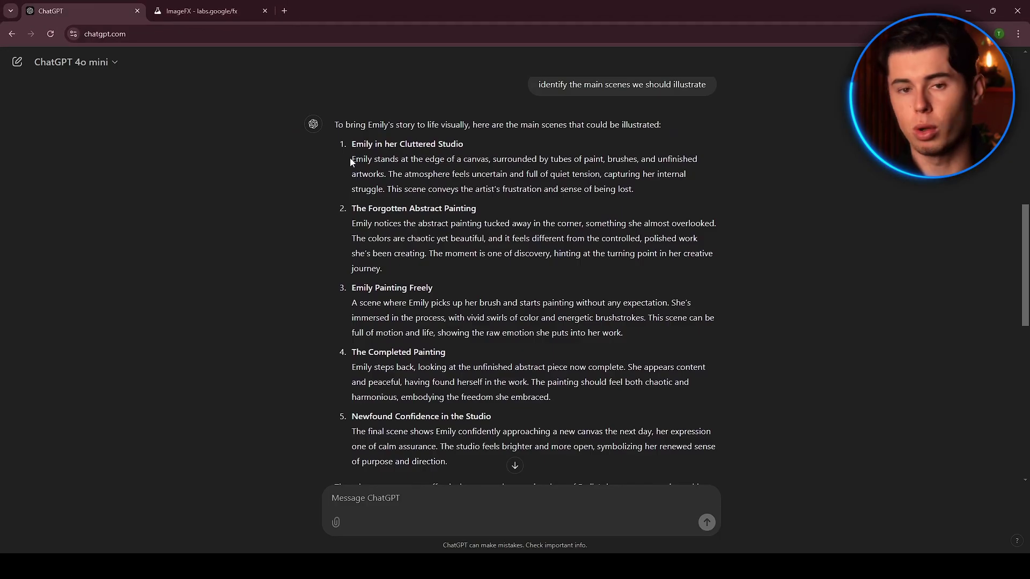
left_click_drag(350, 158, 580, 186)
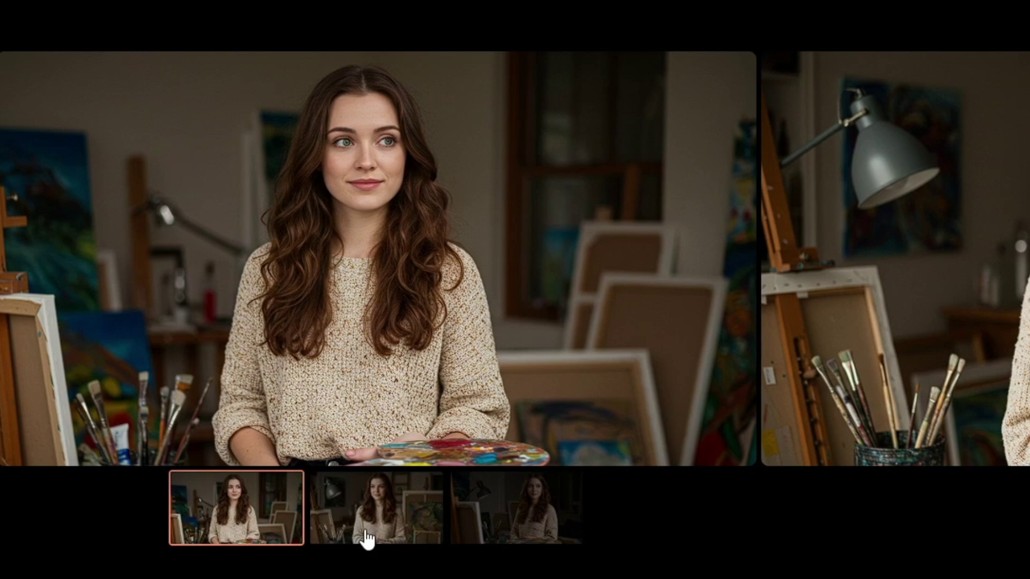
left_click(367, 539)
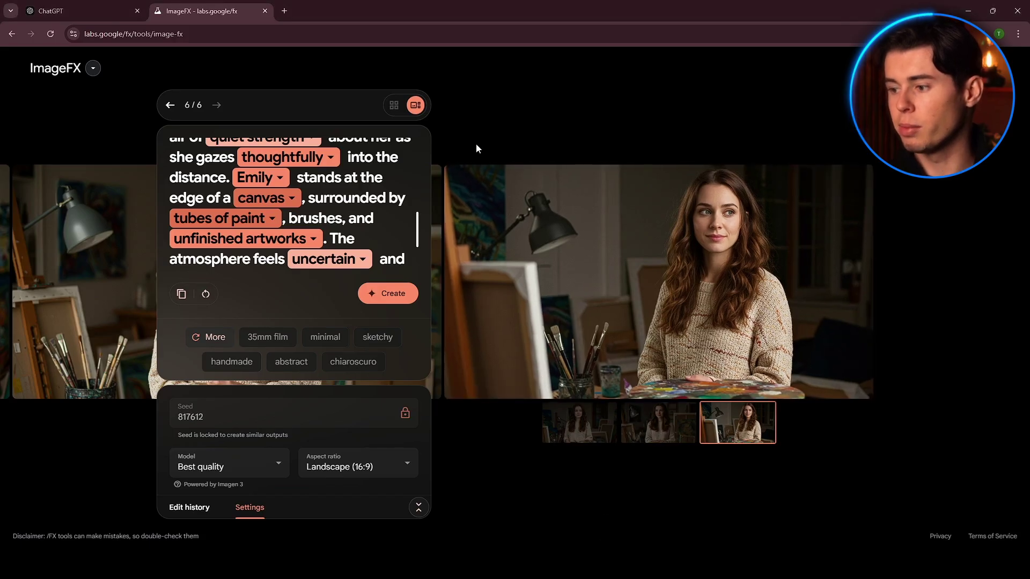
Copy 'The Forgotten Abstract Painting' scene from ChatGPT and generate images from it.
left_click(69, 6)
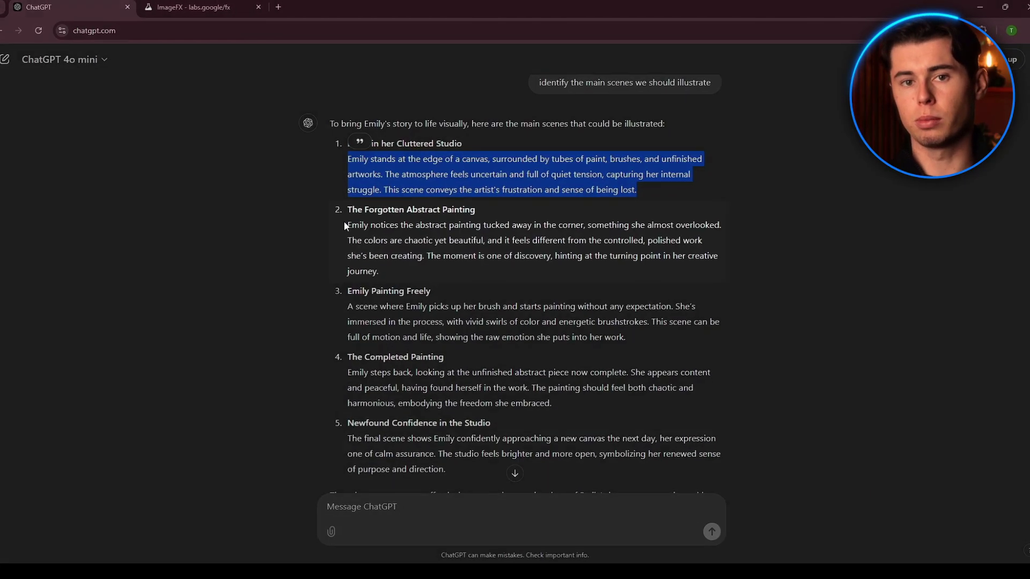
mouse_move(249, 262)
left_mouse_down()
mouse_move(285, 266)
mouse_move(352, 354)
left_mouse_up()
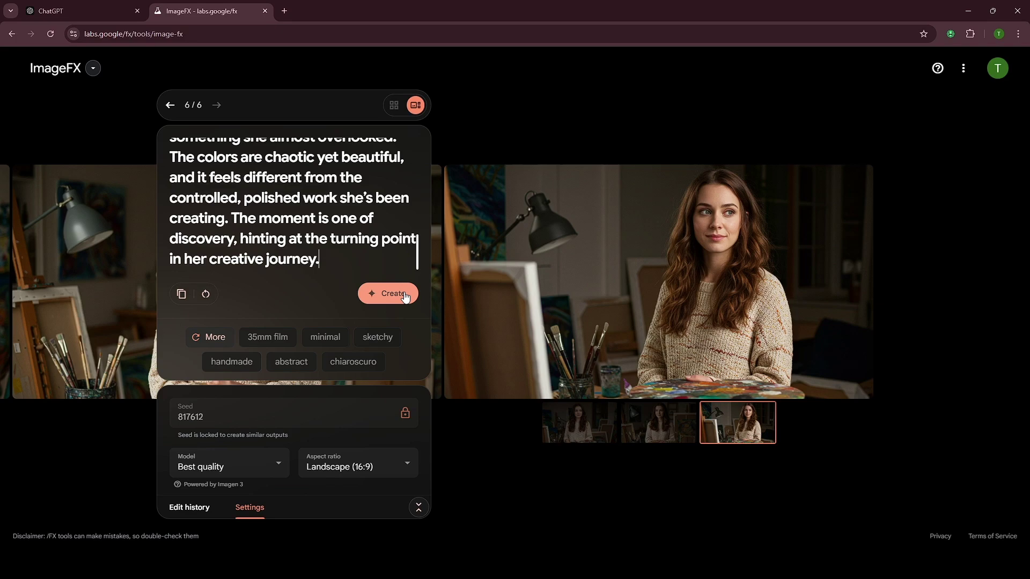
left_click(405, 296)
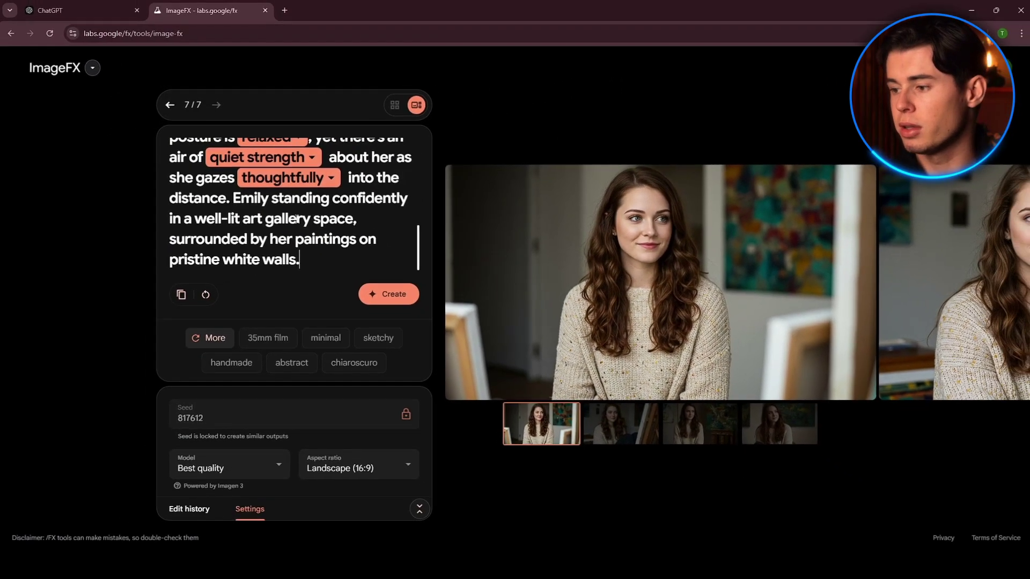
mouse_move(658, 282)
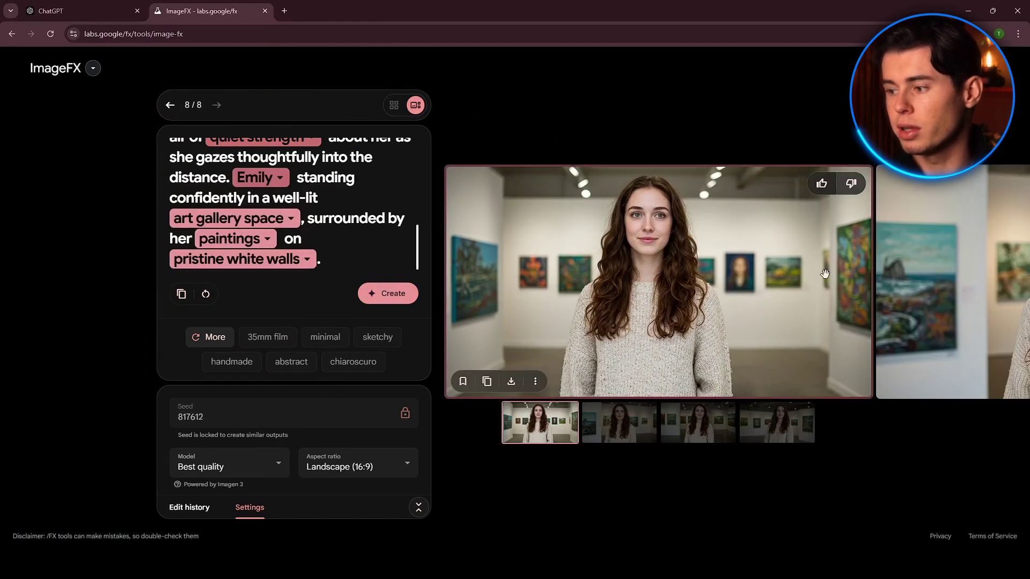
Step through the second and third white-walled gallery images of Emily.
left_click(910, 275)
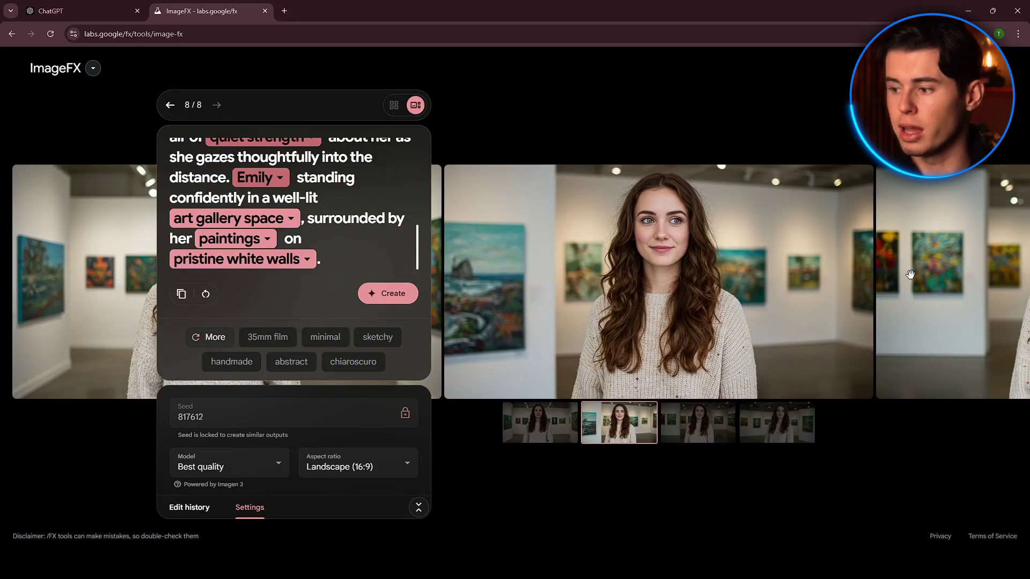
left_click(928, 269)
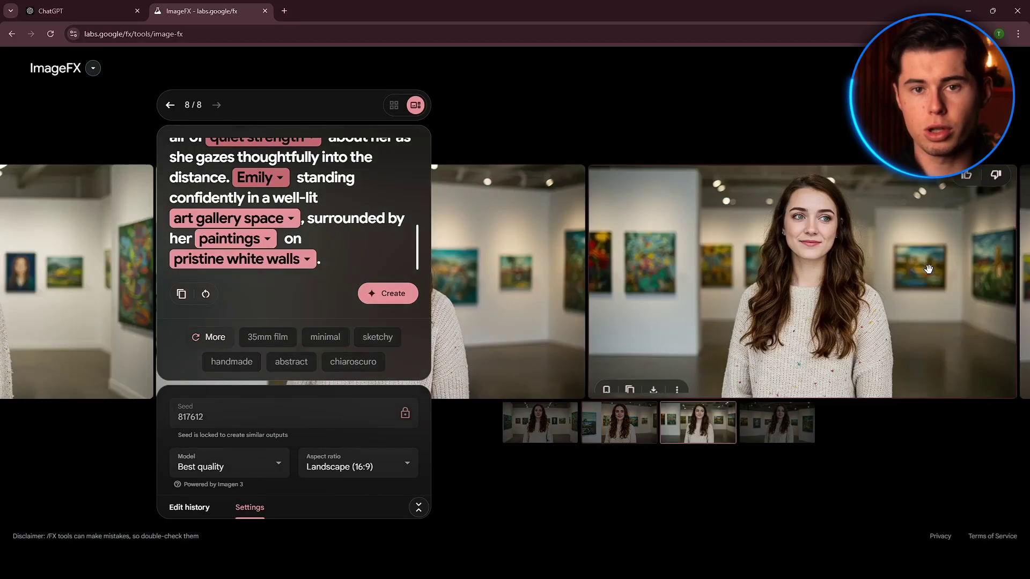